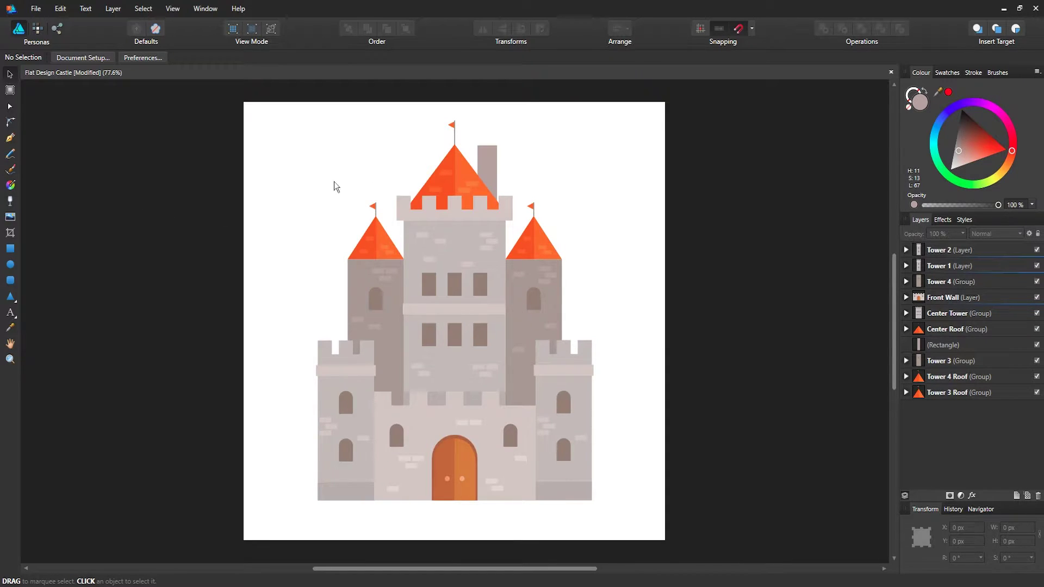
Start a new document from the File menu and move the New Document dialog aside
click(35, 10)
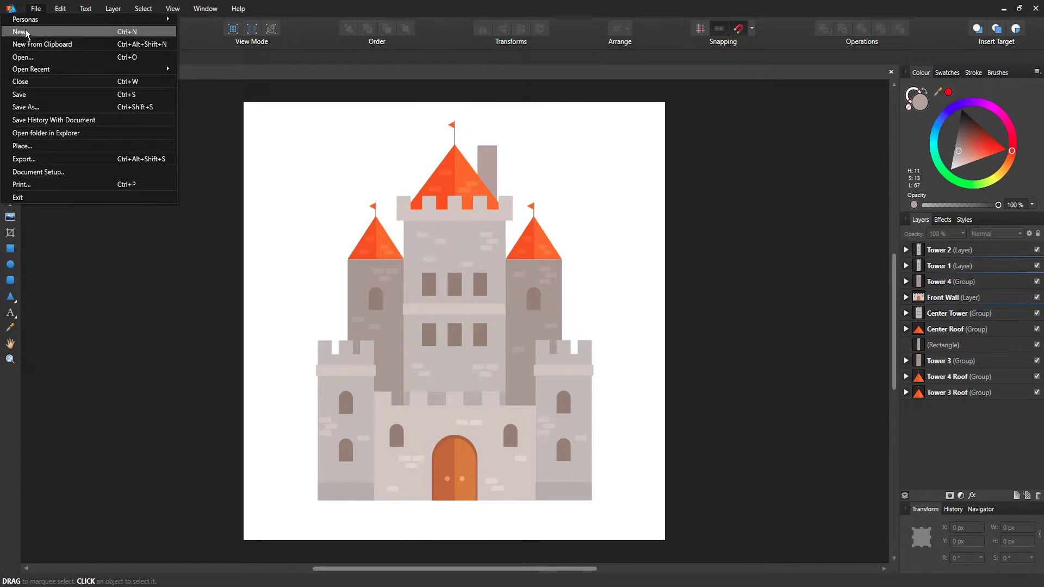
click(57, 31)
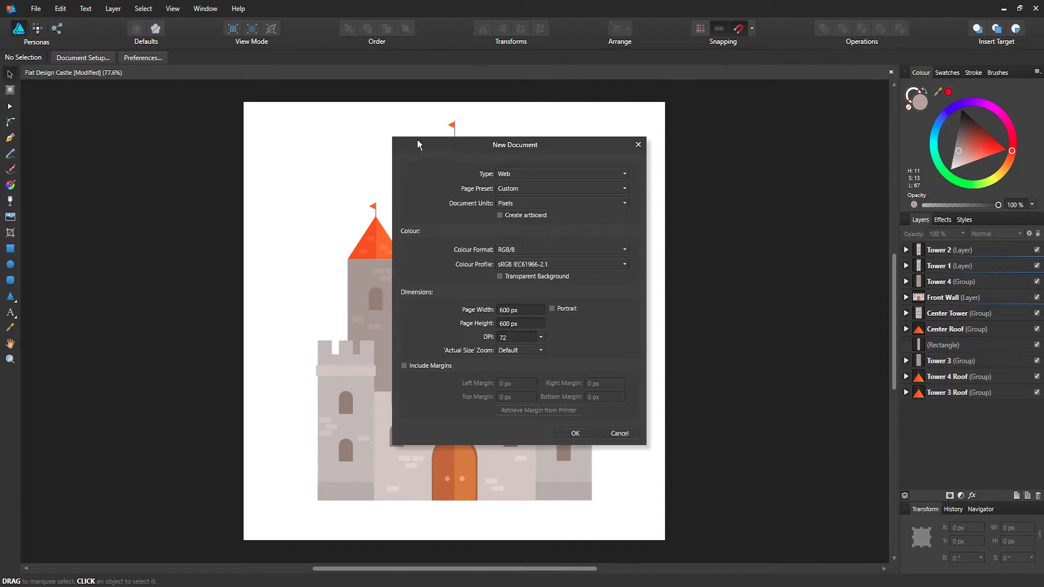
drag(511, 148, 465, 127)
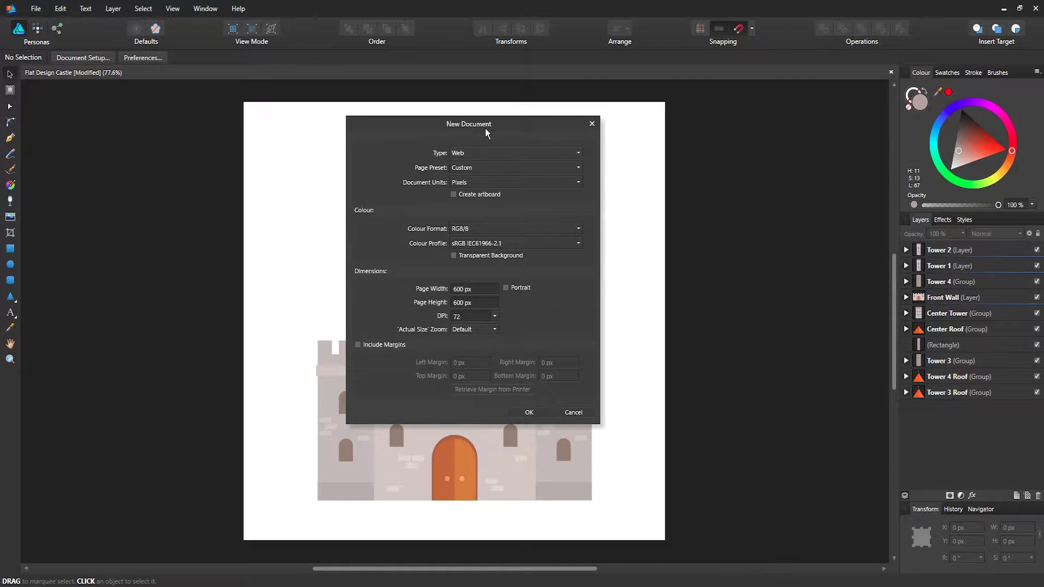
Browse the document Type choices, leaving the type set to Web
click(512, 152)
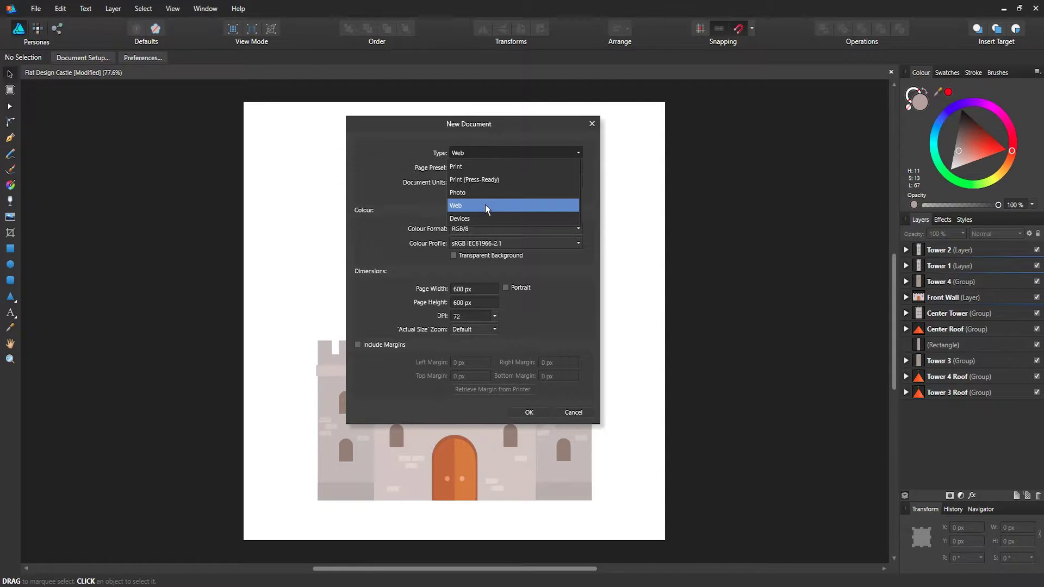
click(455, 140)
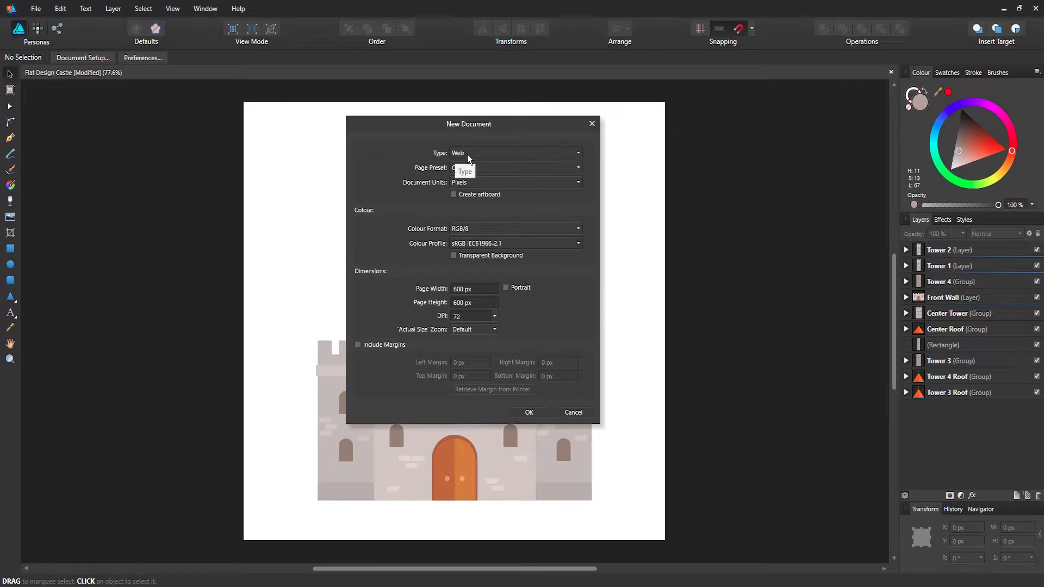
click(468, 154)
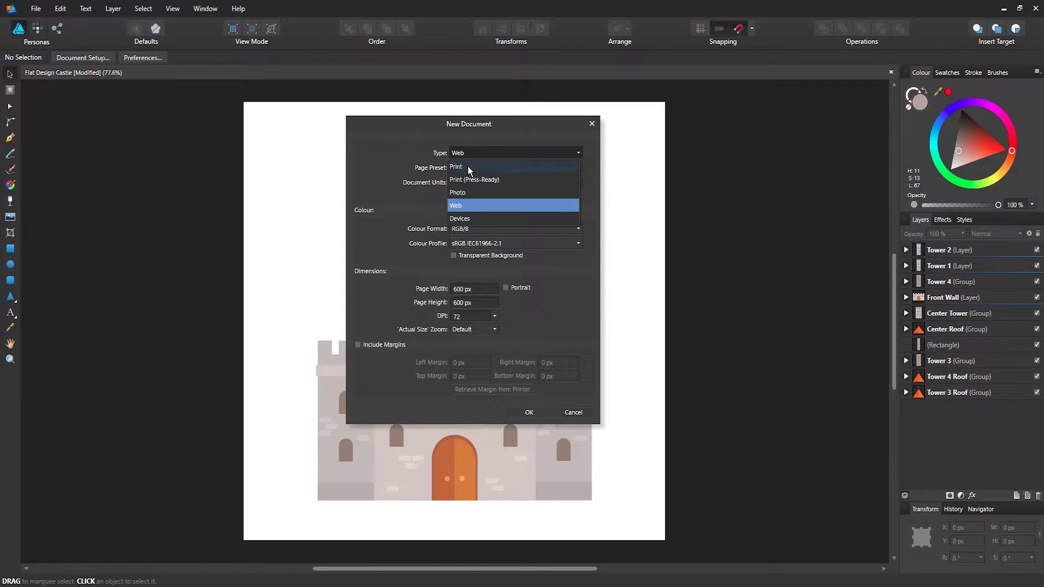
click(481, 134)
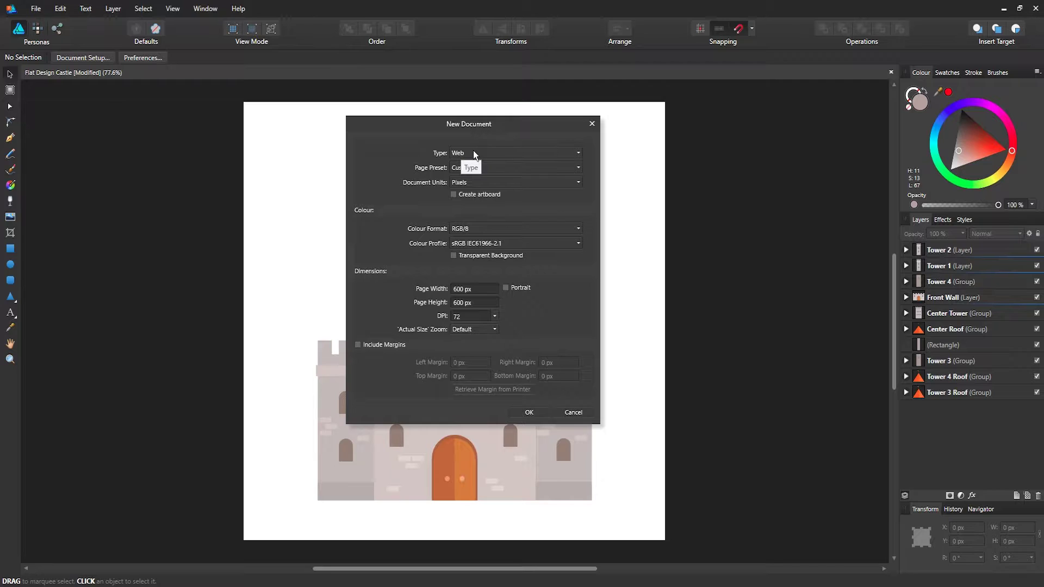
click(474, 154)
Set the document type to Print, keeping the A4 page preset and millimetre units
click(465, 163)
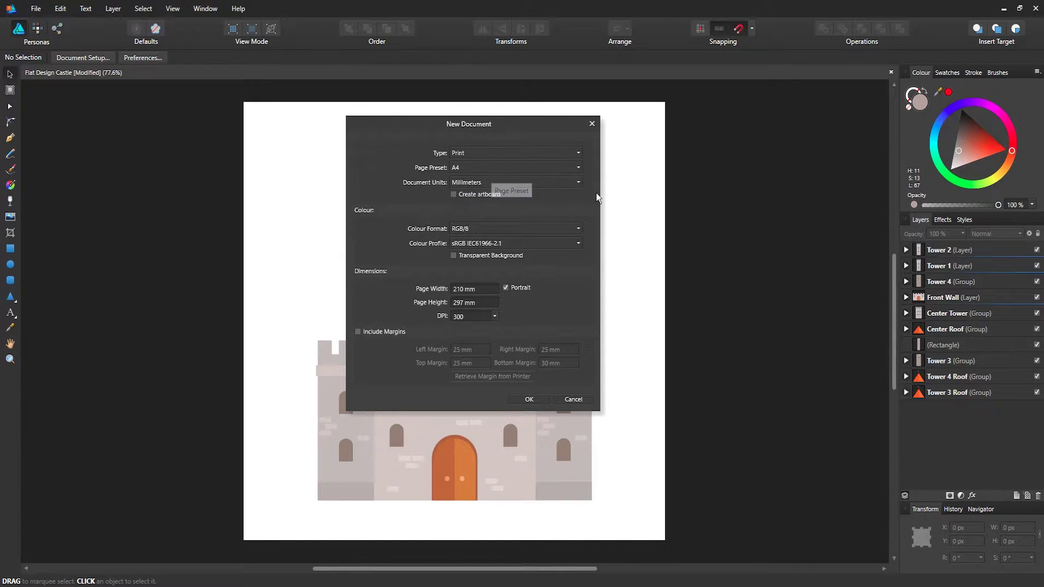
click(511, 167)
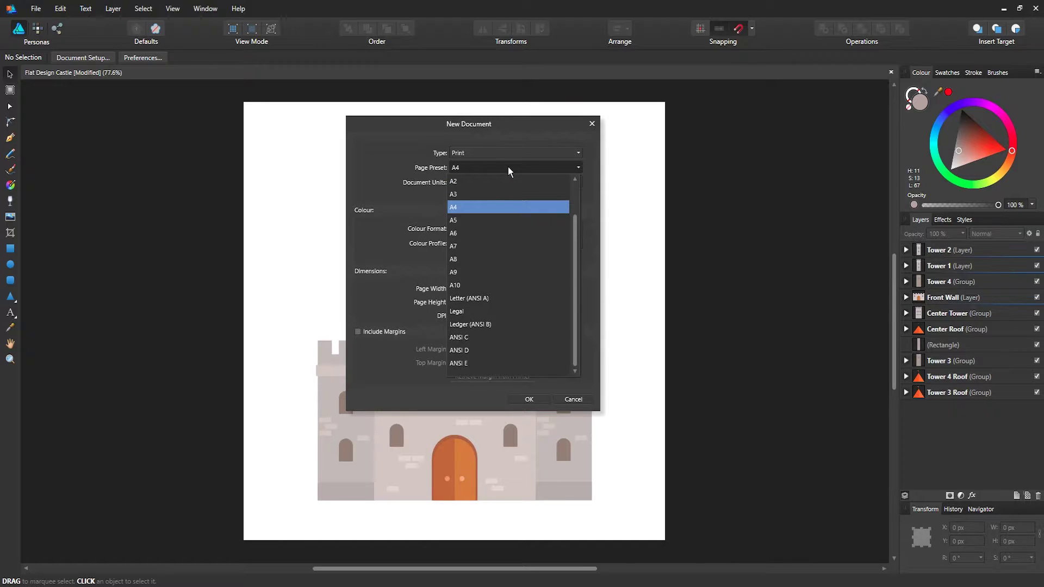
click(389, 172)
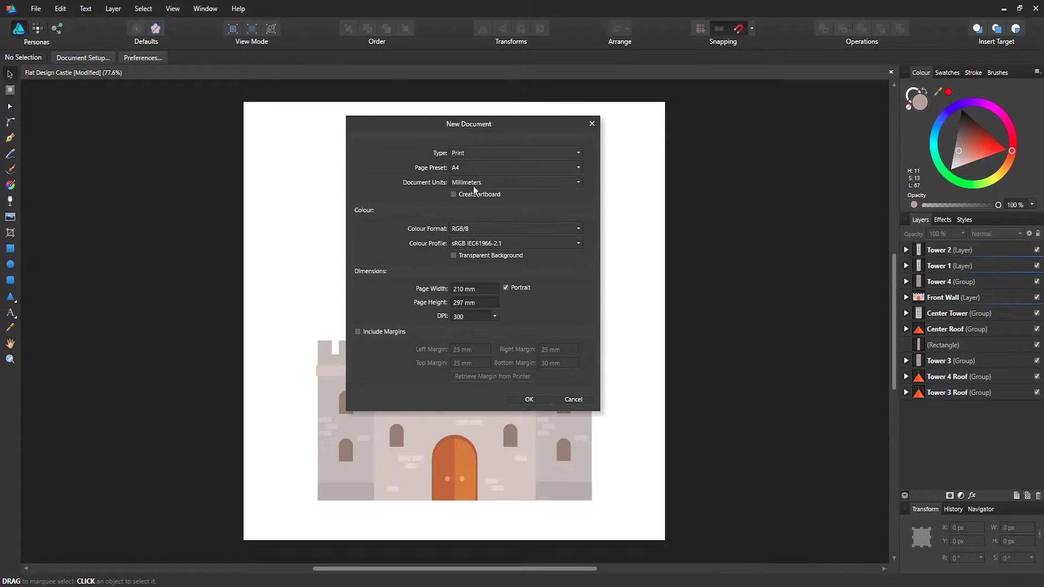
click(504, 185)
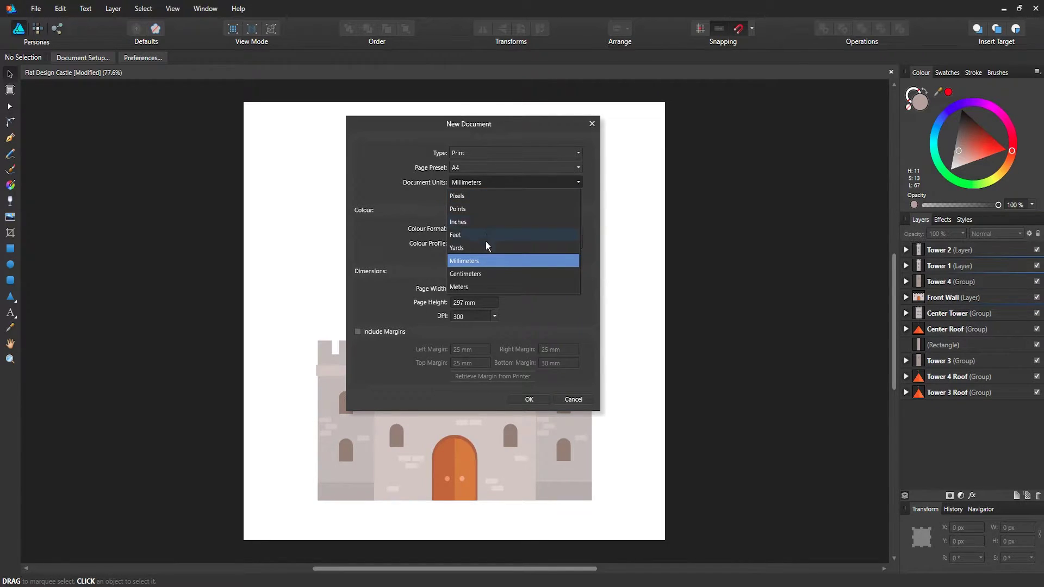
click(465, 260)
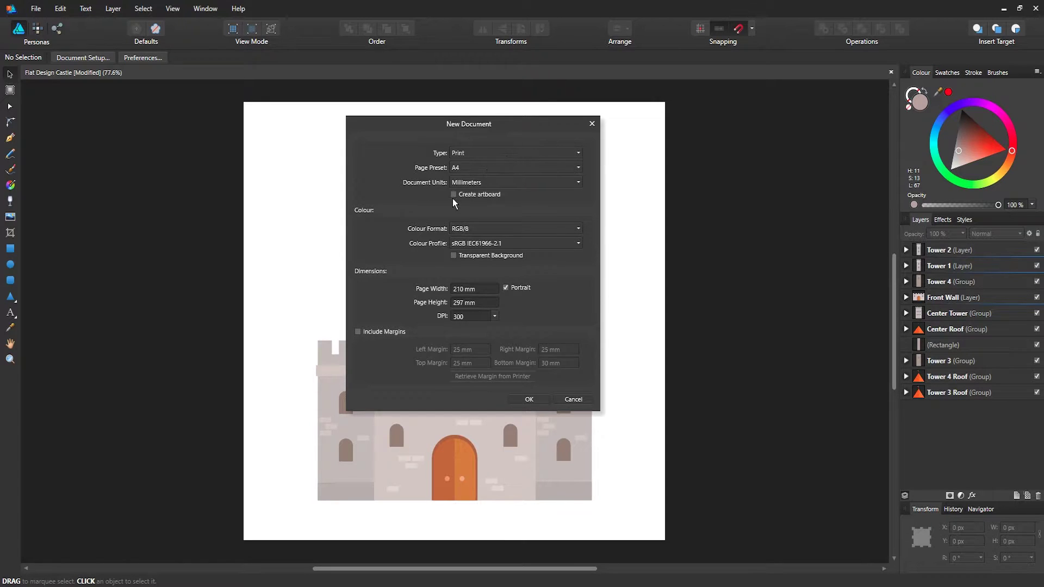
click(480, 228)
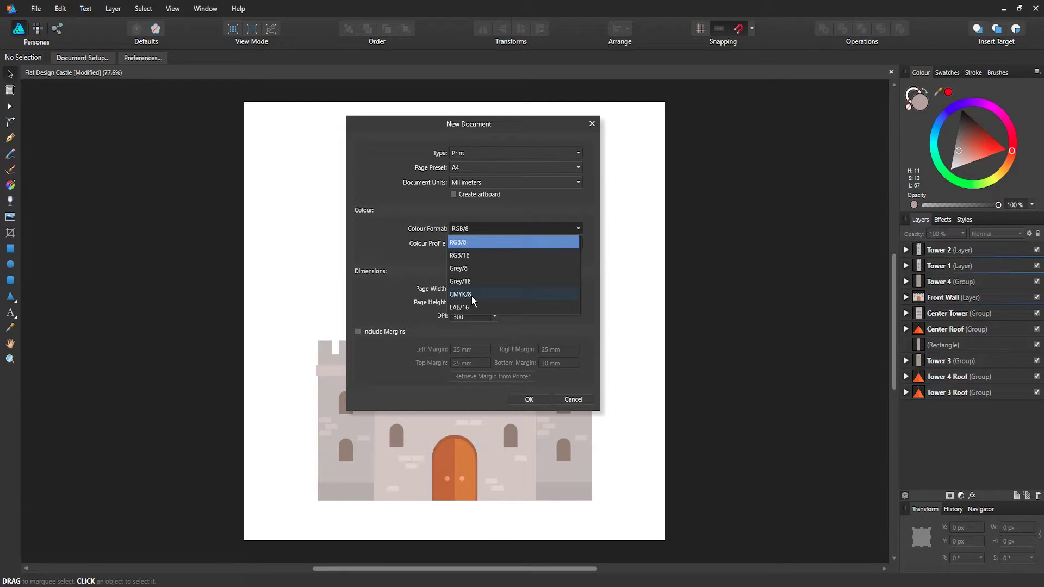
Switch the colour format to CMYK/8 and keep the U.S. Web Coated (SWOP) v2 profile
click(459, 228)
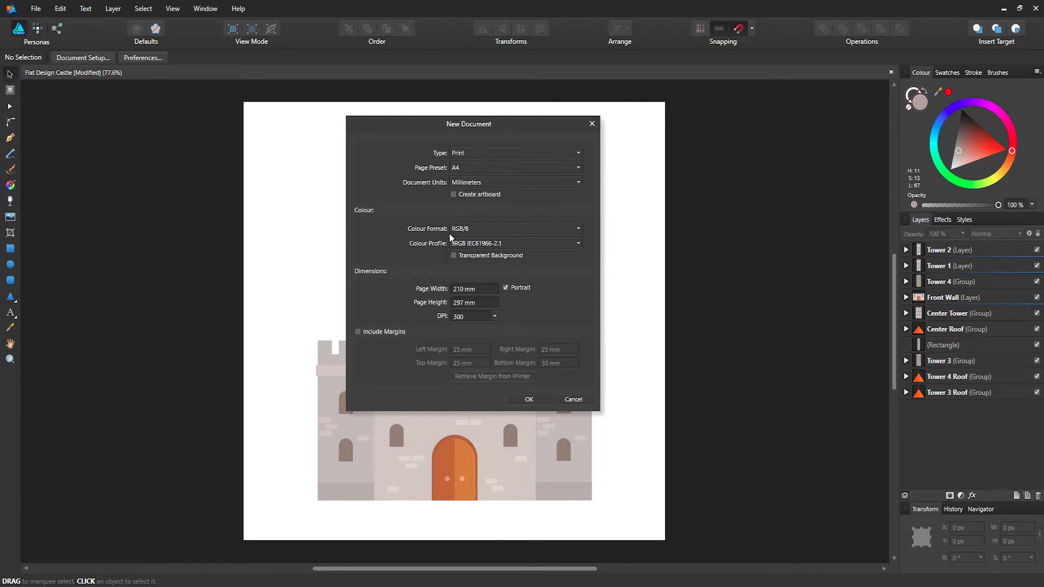
click(459, 229)
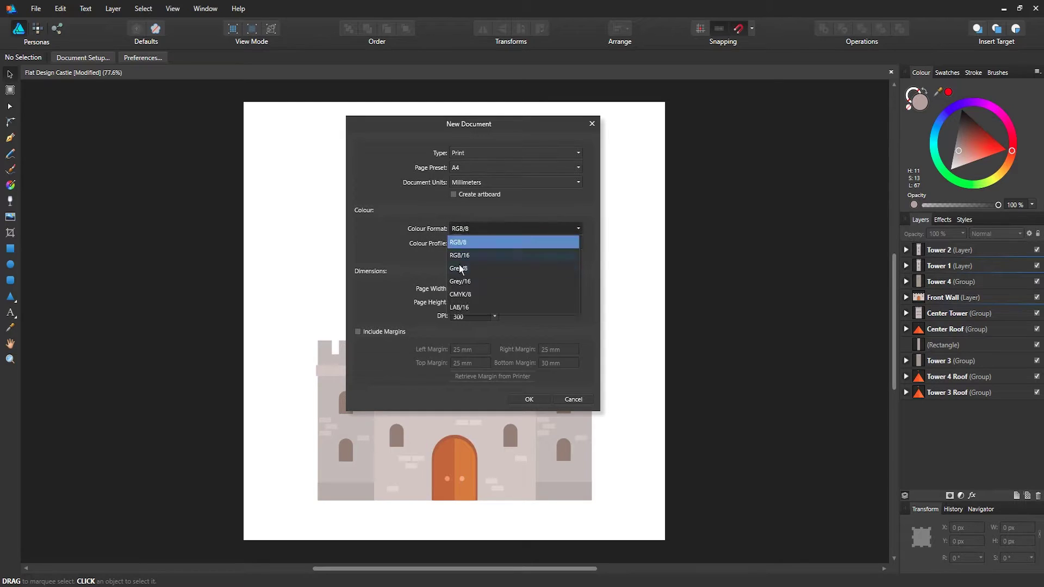
click(468, 302)
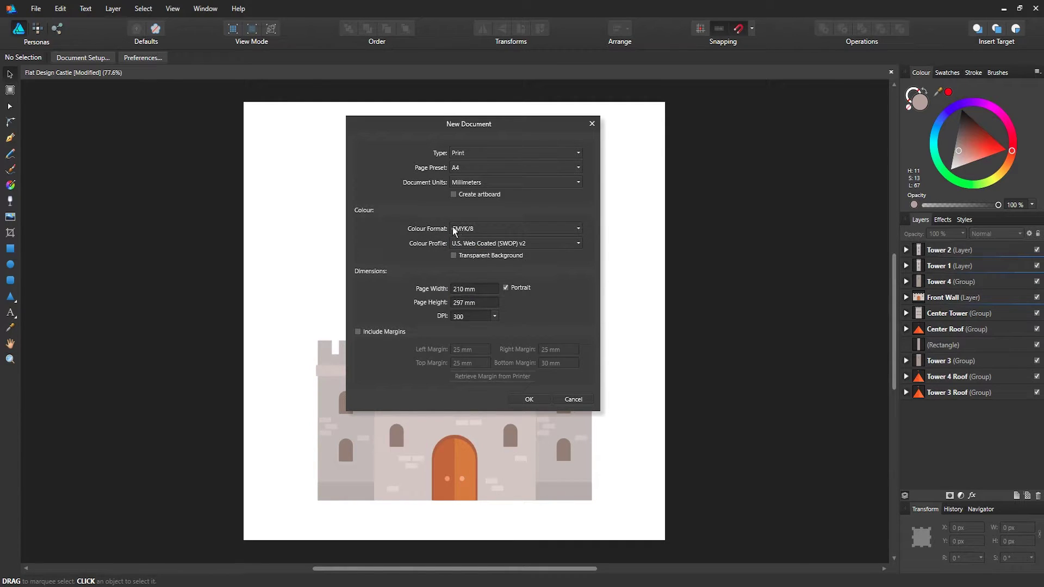
click(480, 243)
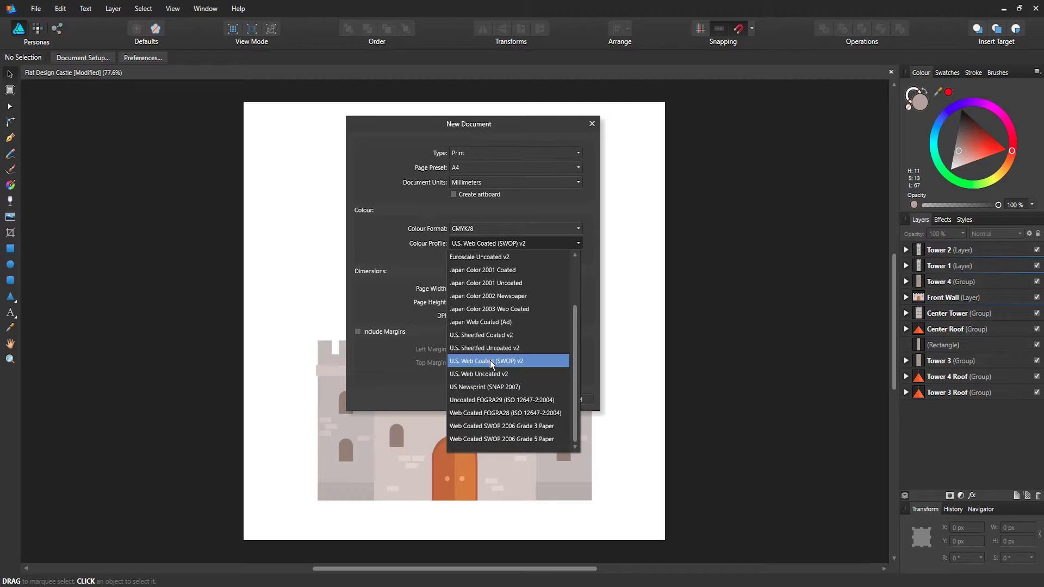
click(390, 259)
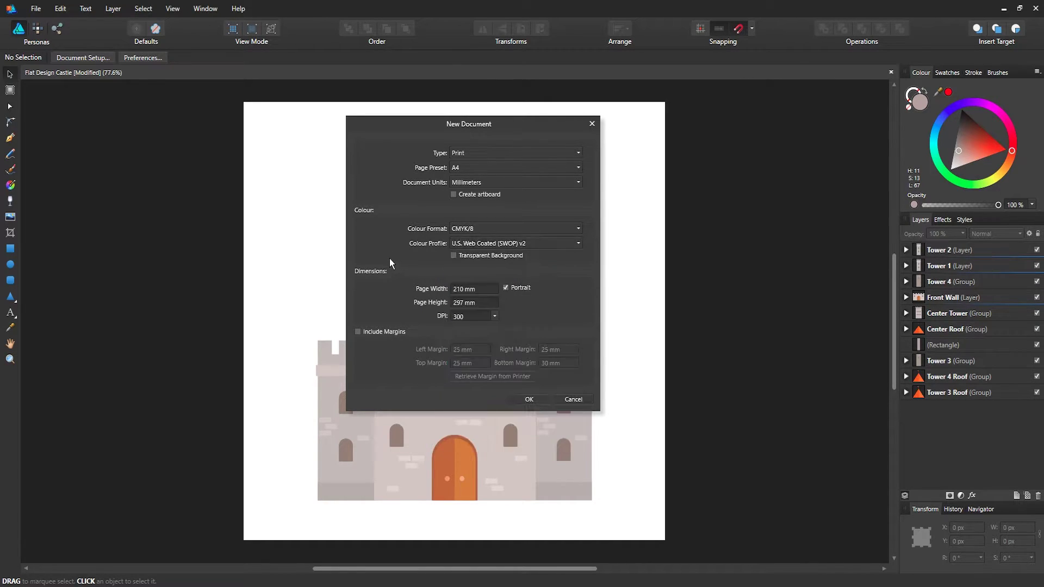
click(473, 245)
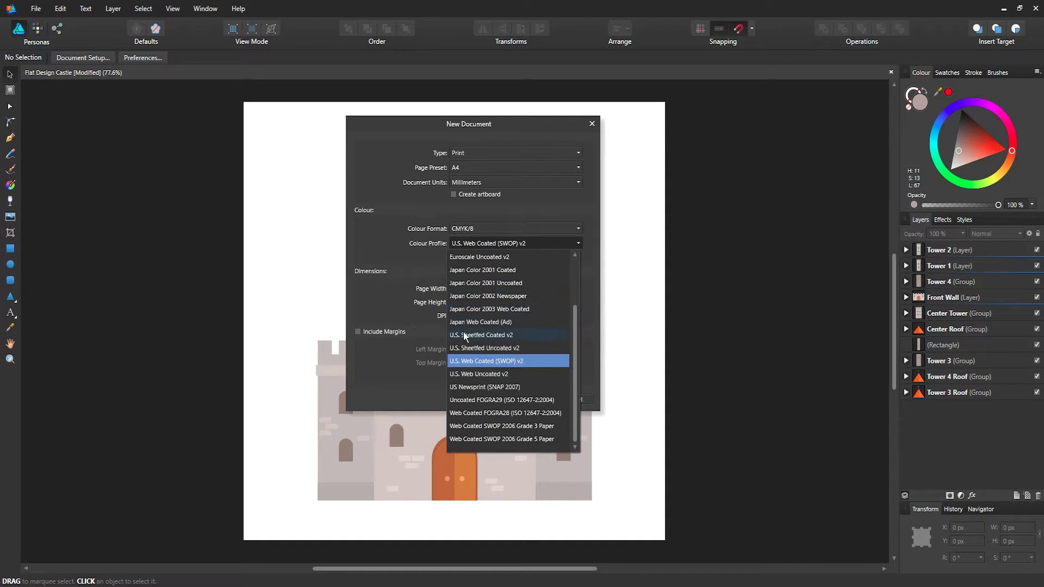
click(383, 250)
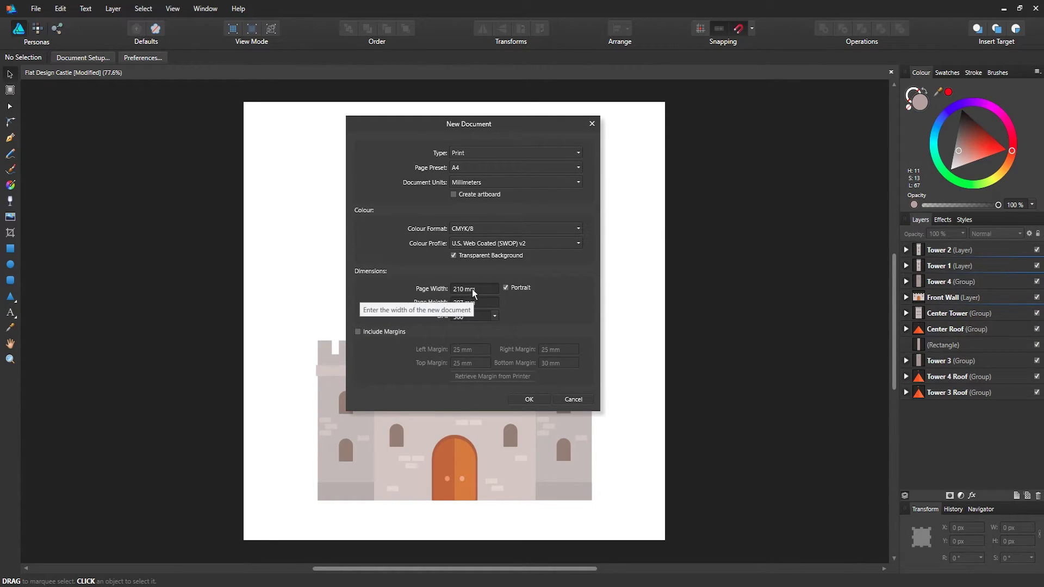
click(506, 288)
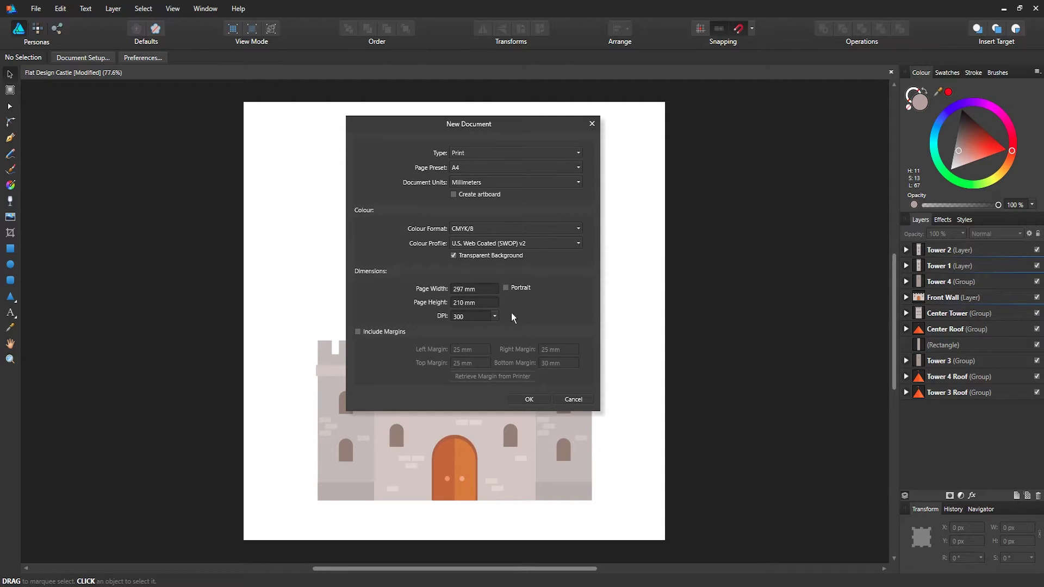
click(506, 288)
click(488, 289)
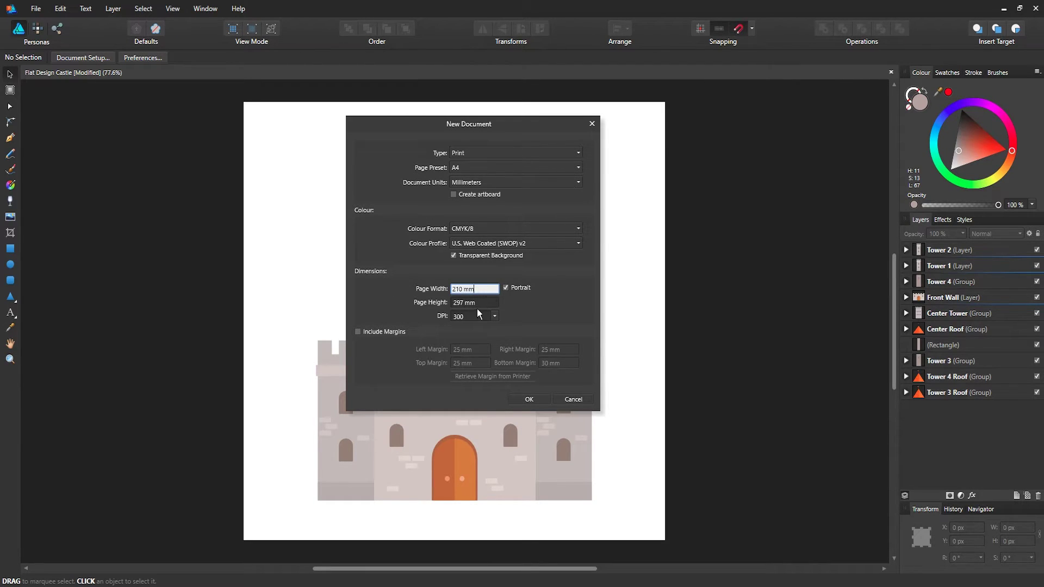
key(Tab)
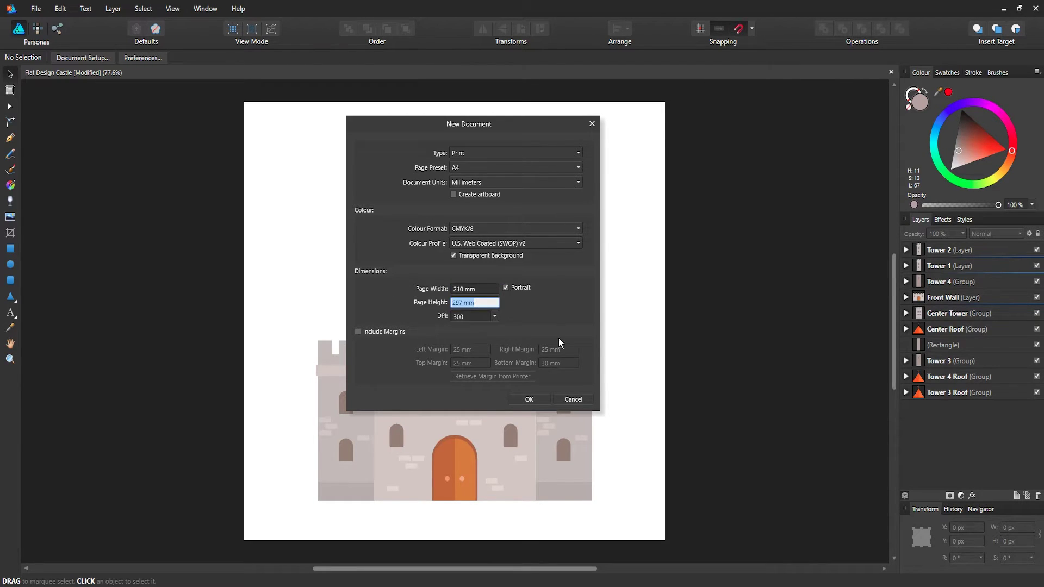
click(498, 317)
click(500, 317)
click(494, 318)
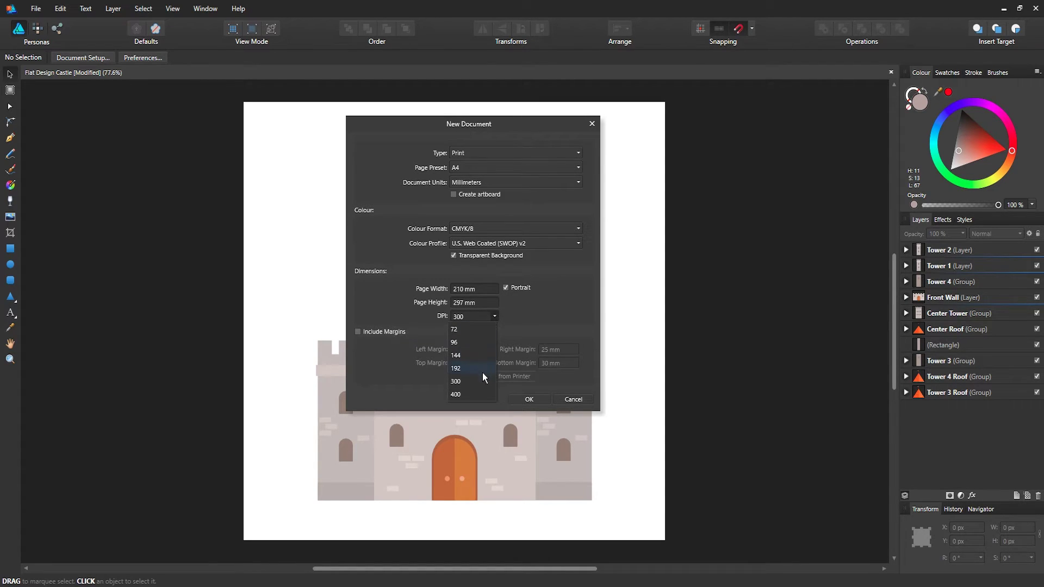
click(535, 314)
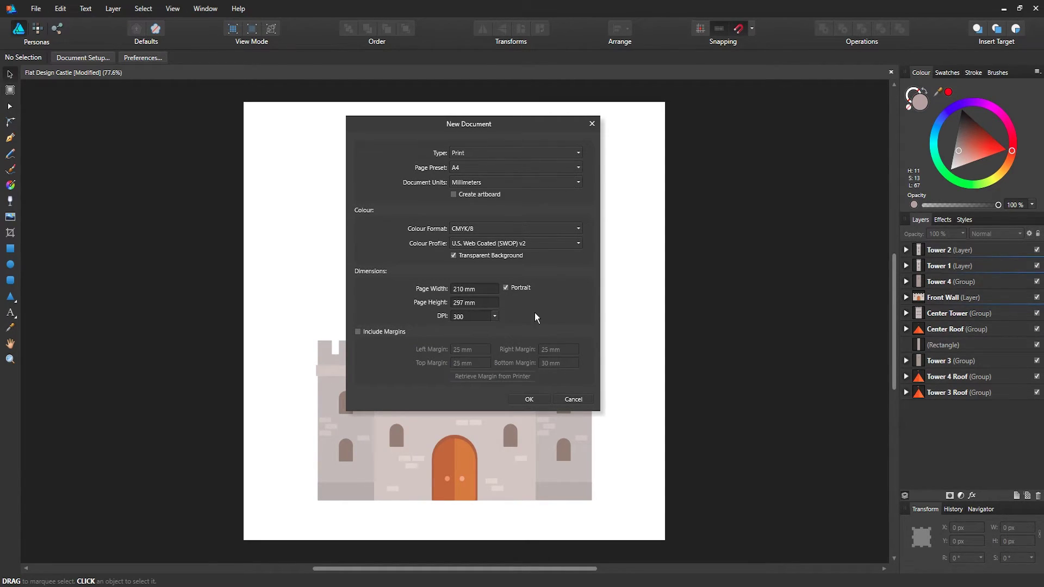
click(494, 317)
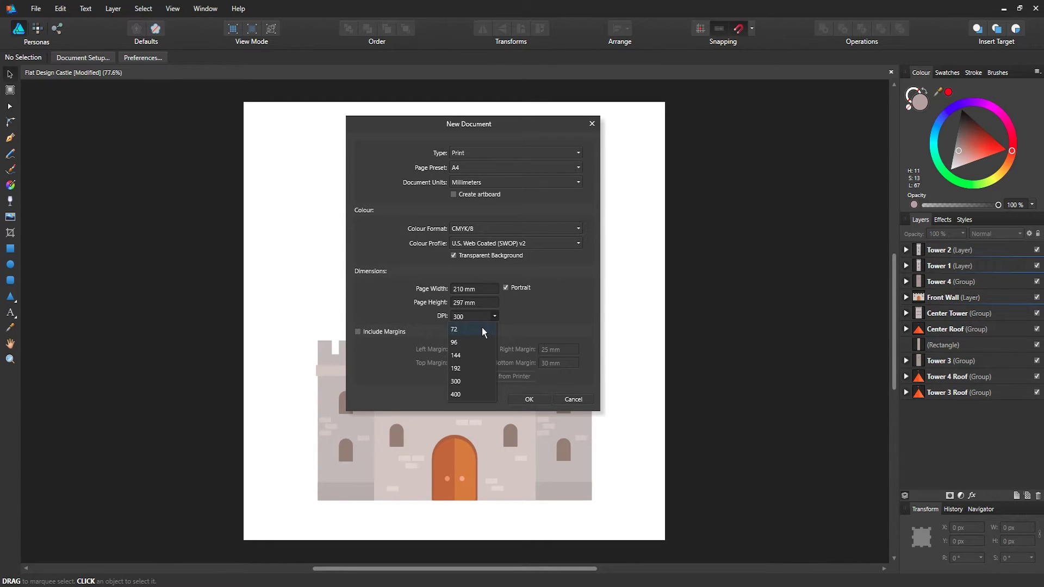
click(532, 313)
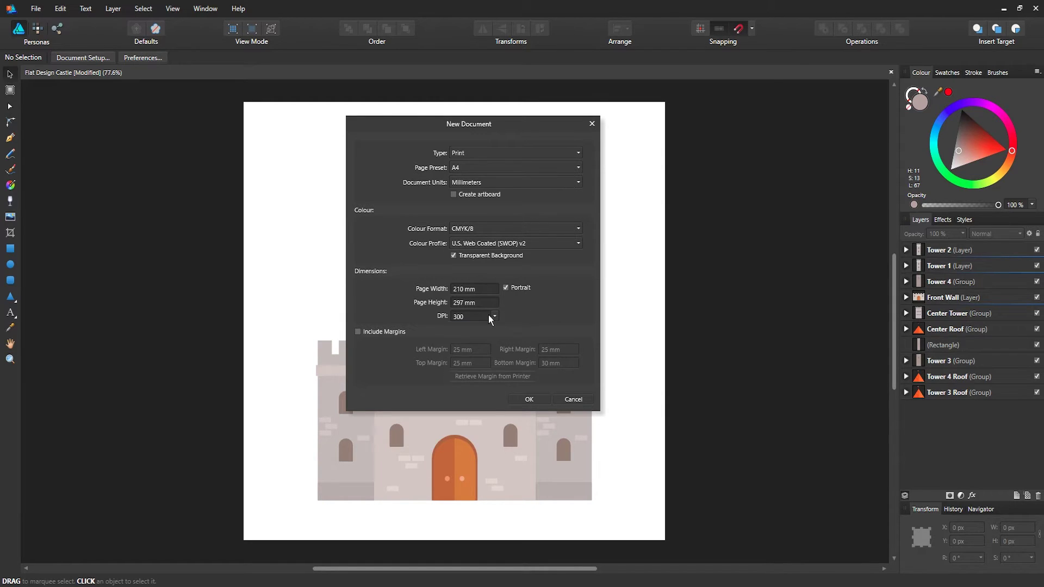
click(494, 316)
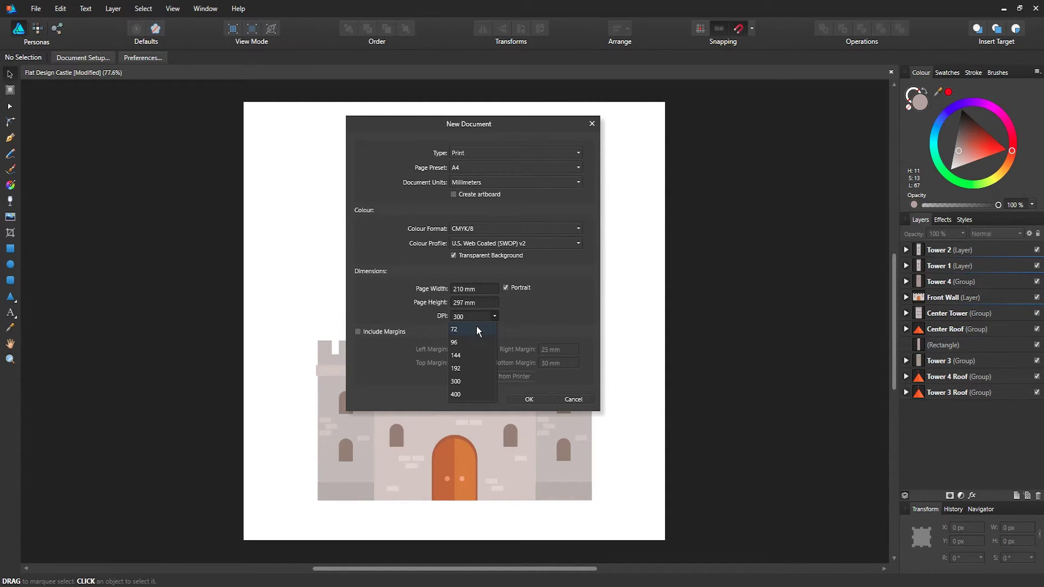
click(538, 315)
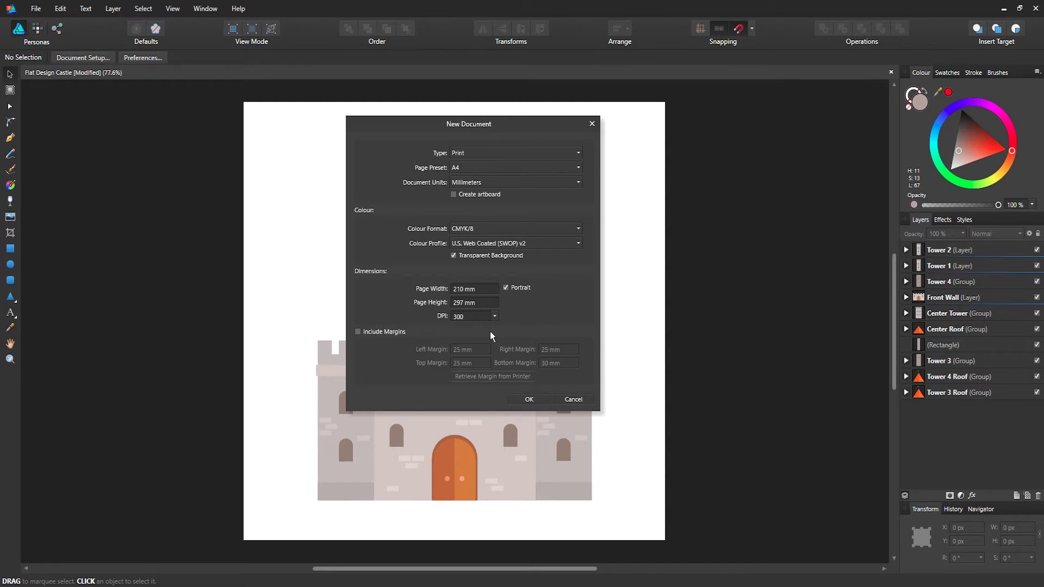
Turn Include Margins on and back off, and set the document type to Web
click(370, 332)
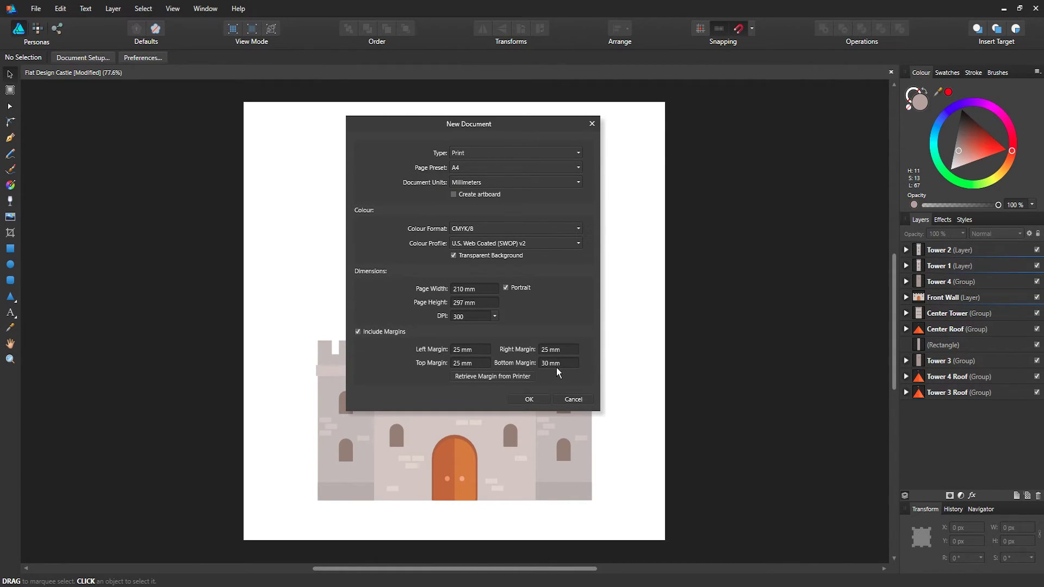
click(357, 332)
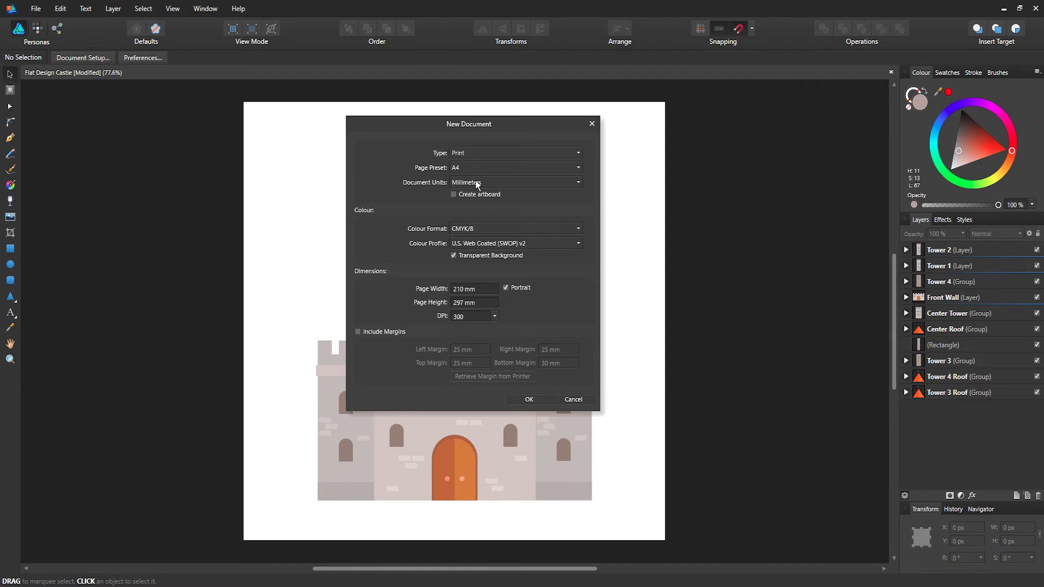
click(469, 158)
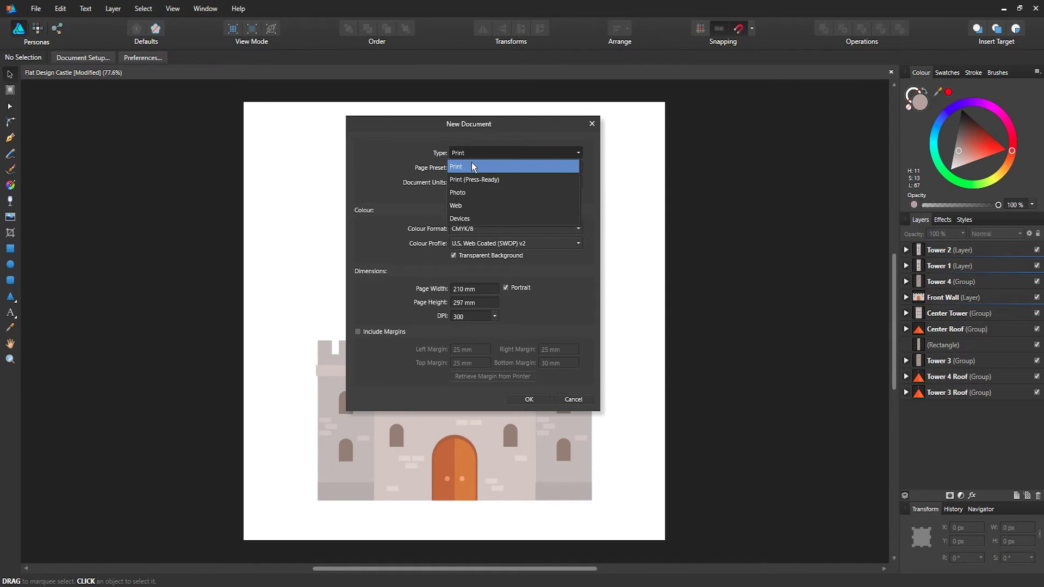
click(466, 205)
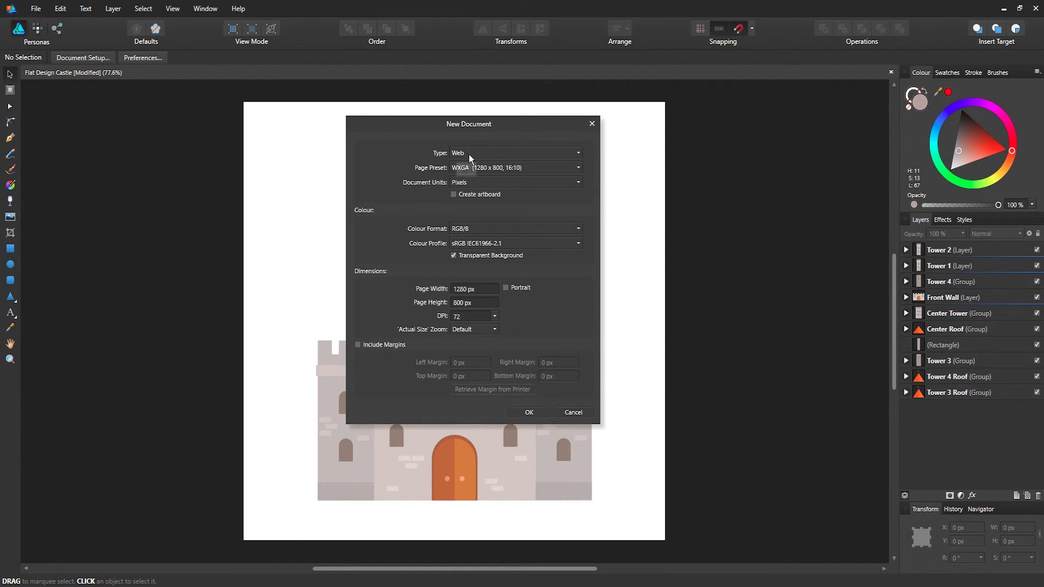
click(469, 154)
click(478, 202)
click(529, 412)
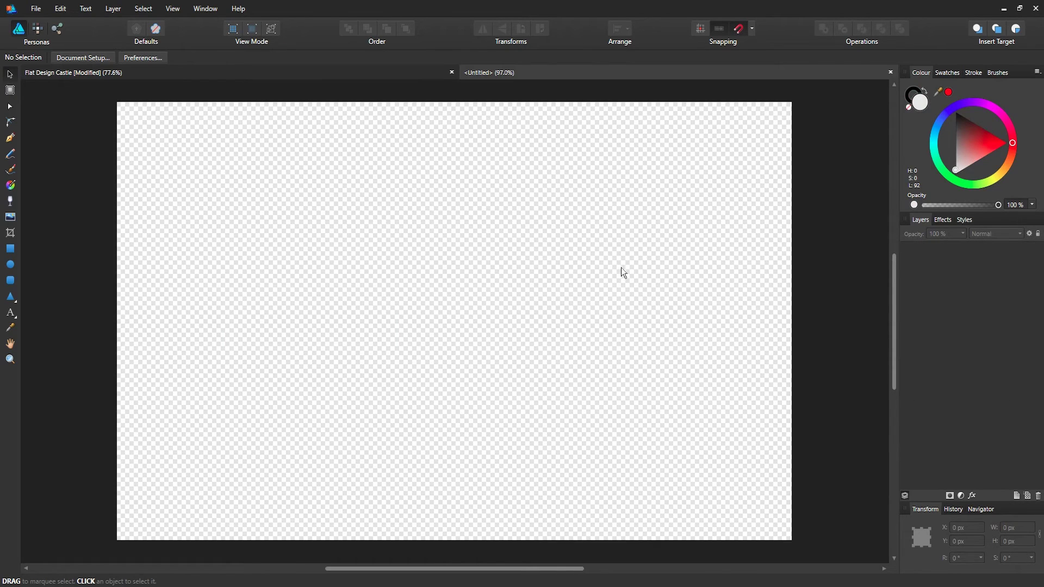